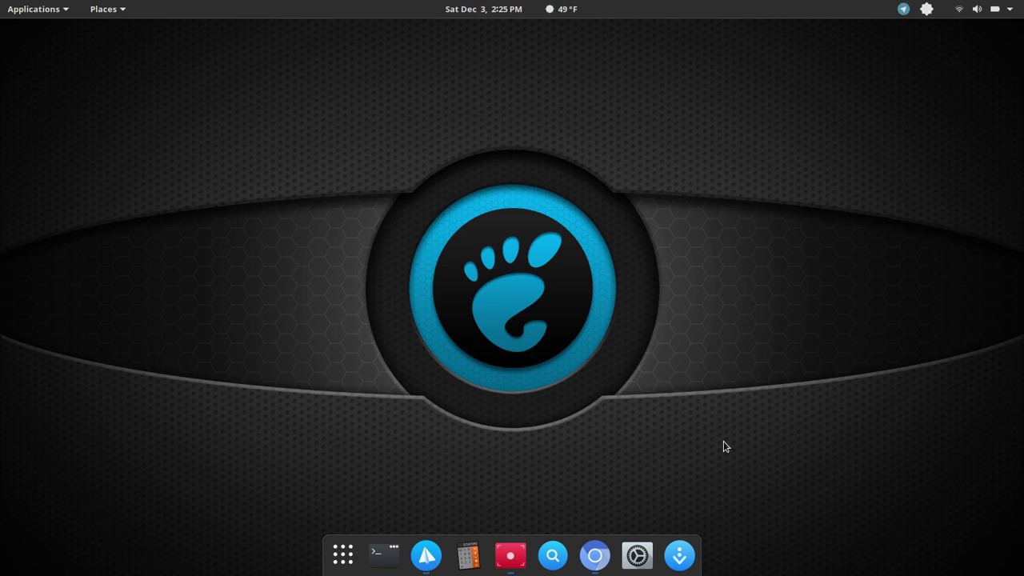
Step: Bring up the telegram.org page in Chromium and review the mobile and desktop platforms Telegram supports
click(594, 555)
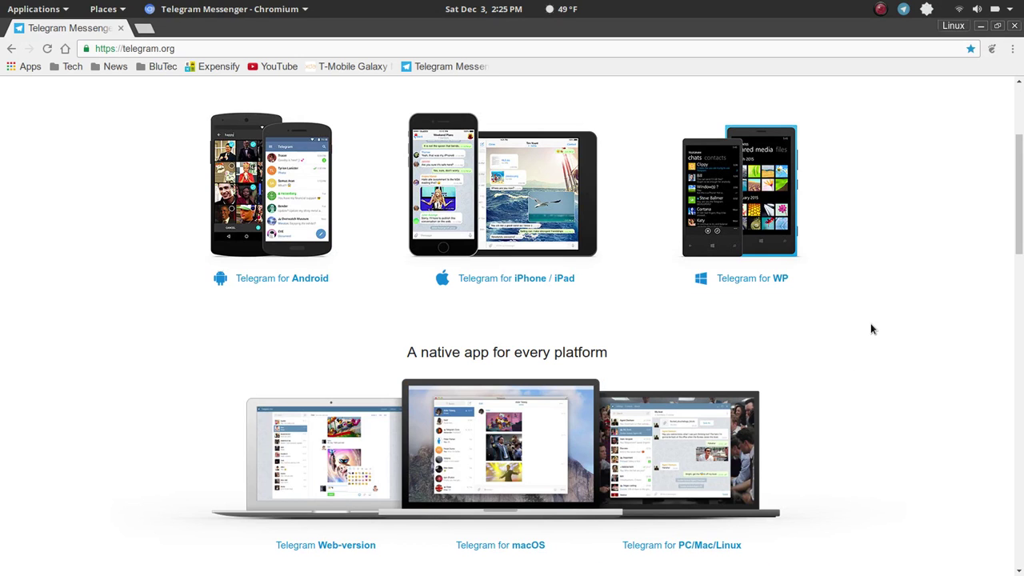
scroll(872, 328, down, 2)
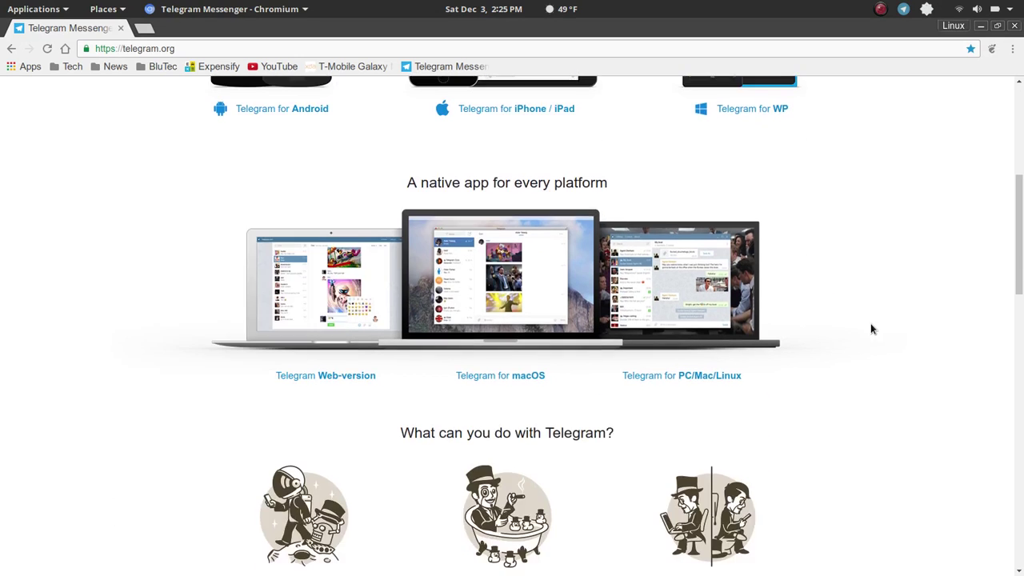
scroll(872, 329, up, 3)
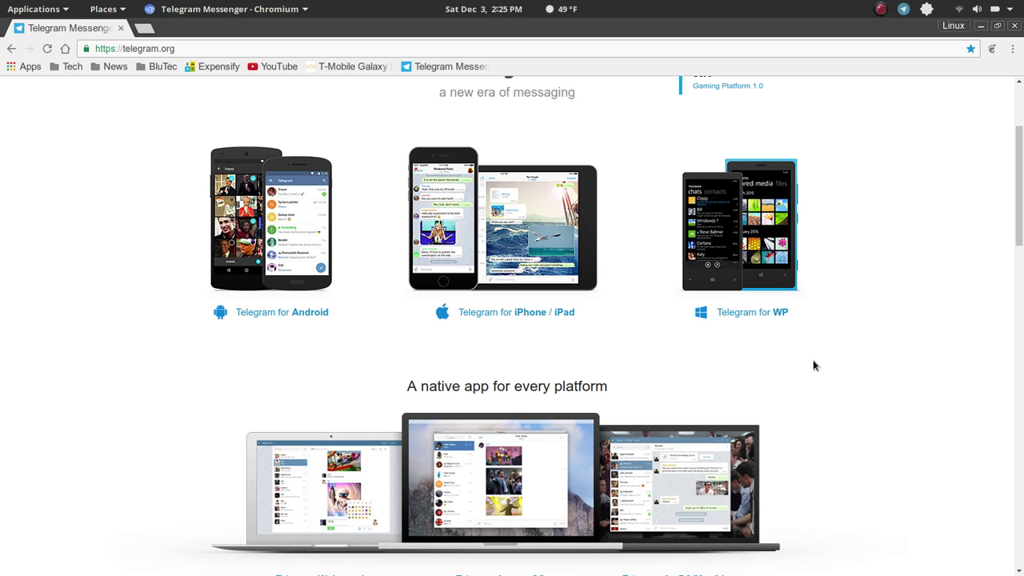
scroll(815, 371, down, 5)
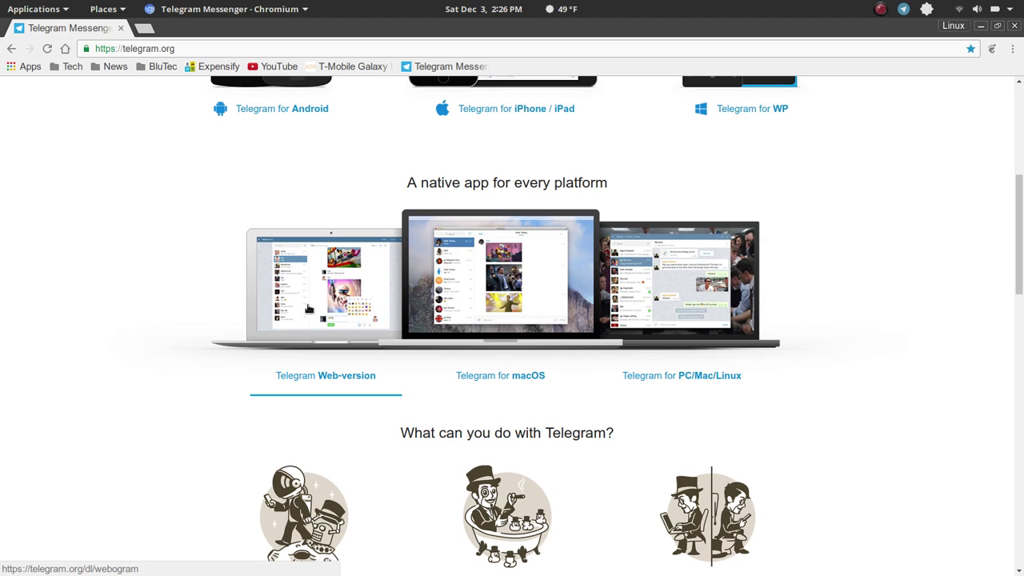
Step: Read through Telegram's features and the reasons to switch, return to the start of the page and minimize the browser
scroll(850, 392, down, 3)
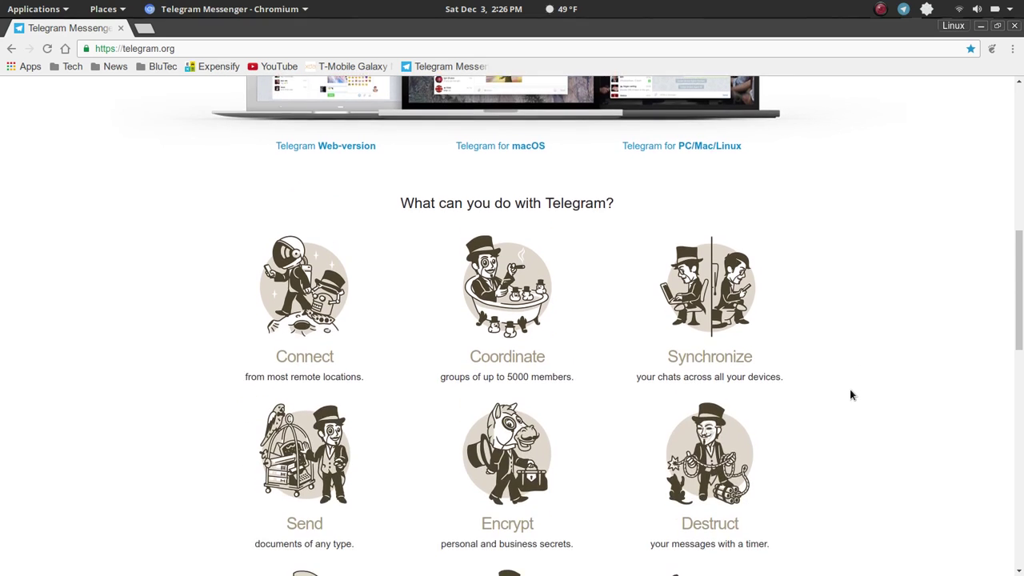
scroll(850, 394, down, 2)
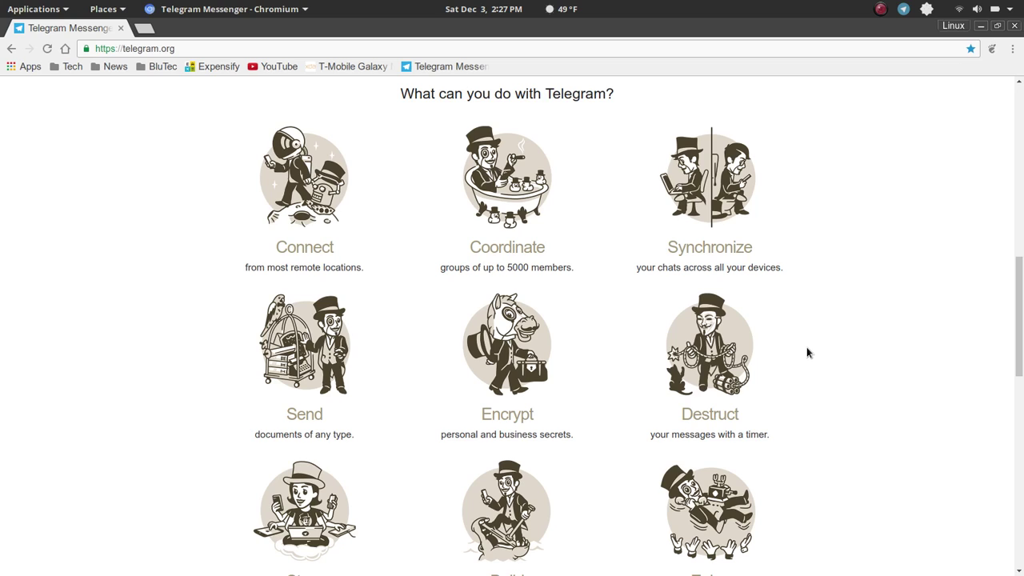
scroll(807, 353, down, 4)
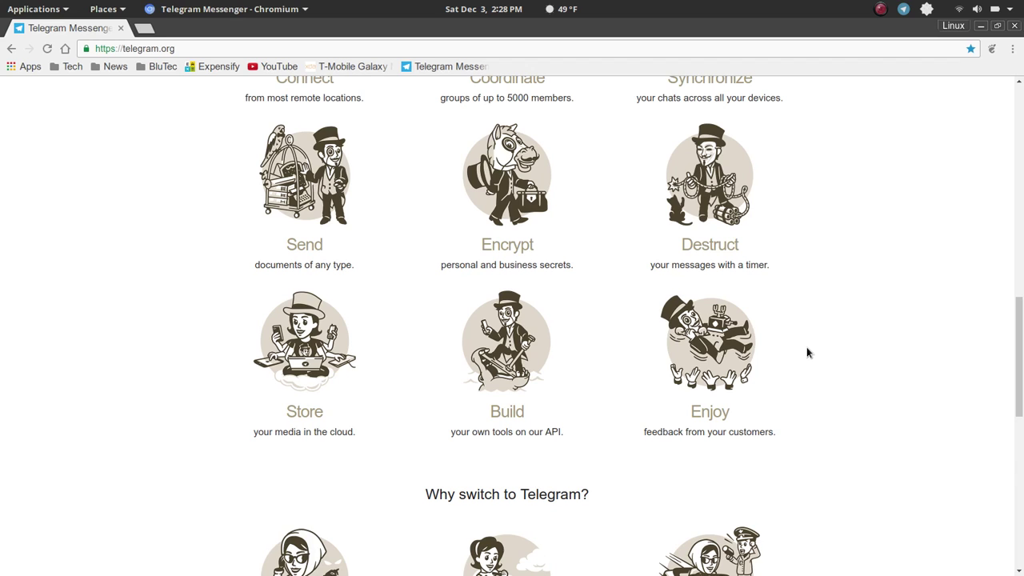
scroll(807, 352, down, 3)
scroll(807, 353, down, 2)
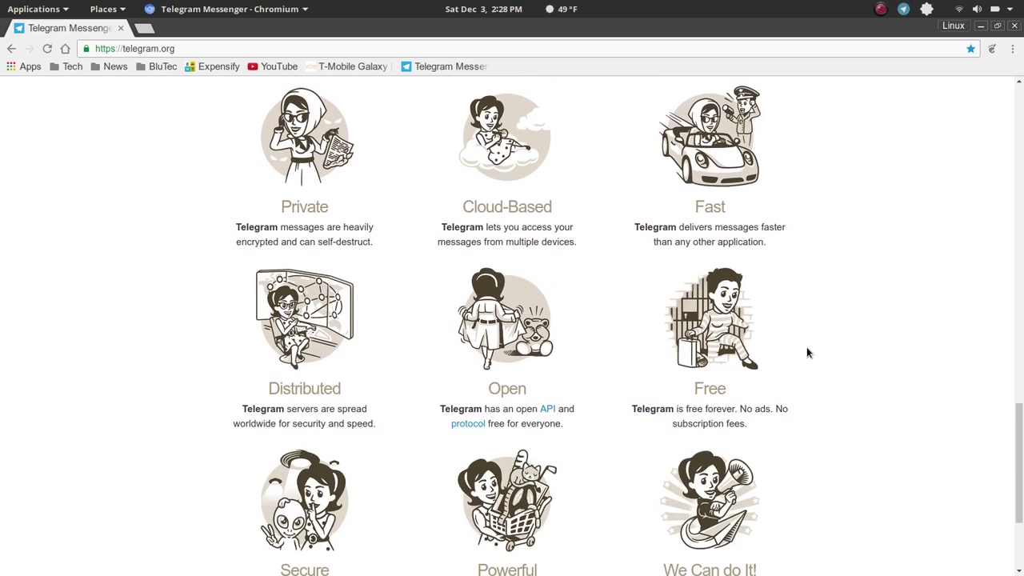
scroll(807, 352, up, 5)
scroll(807, 353, up, 10)
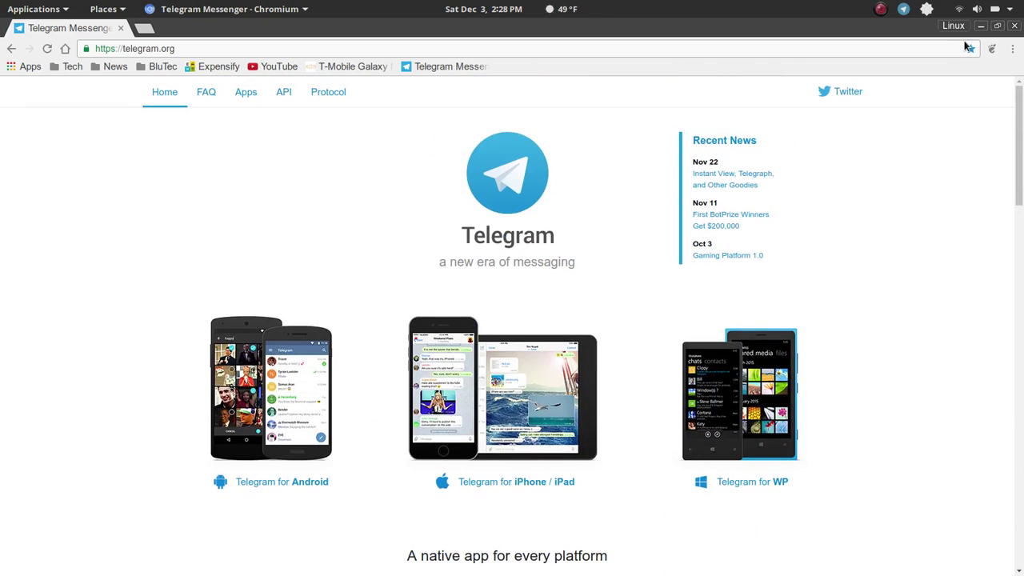
click(981, 25)
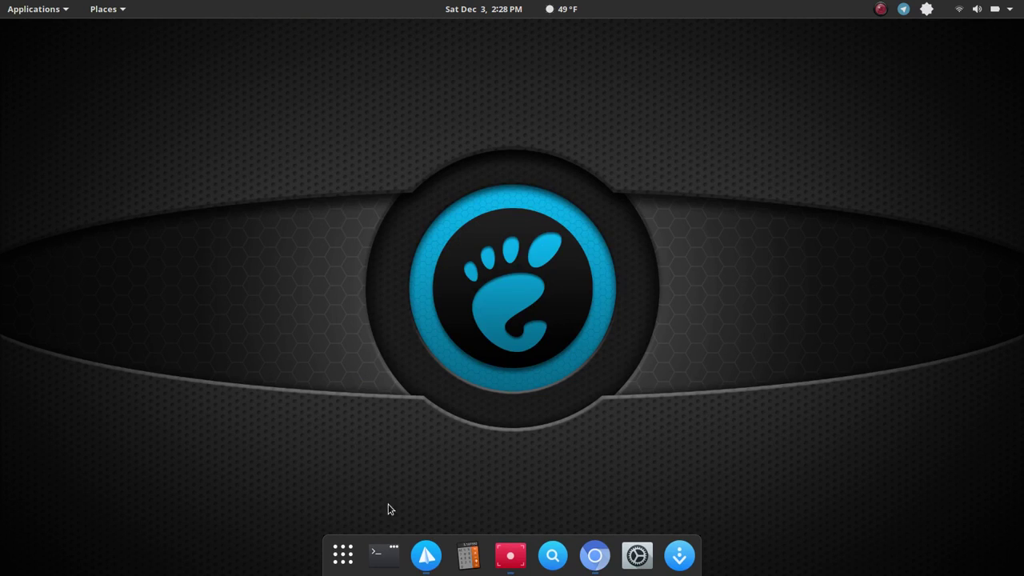
Step: Switch to the Telegram desktop app and pause the screen recording
click(425, 556)
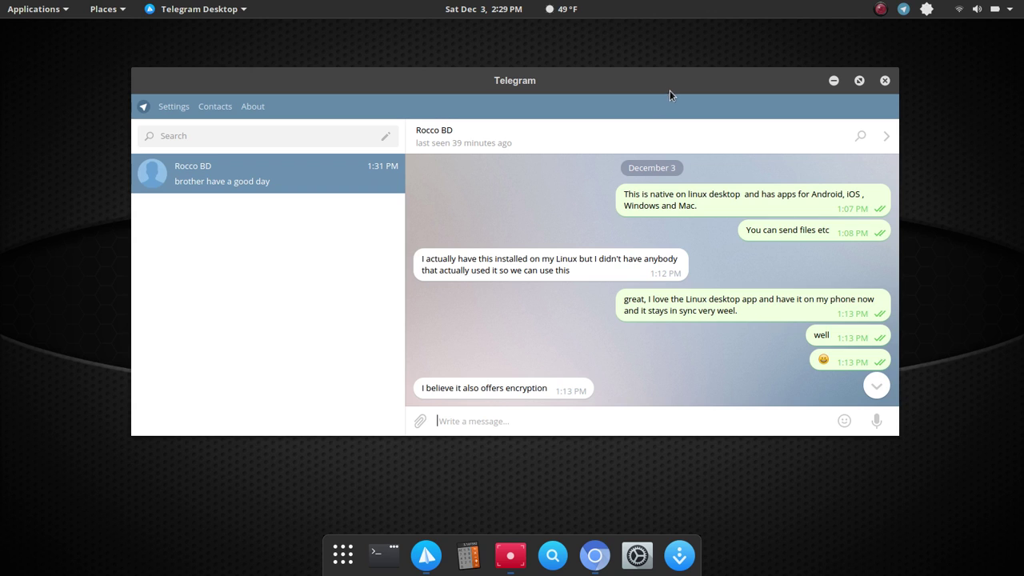
click(880, 10)
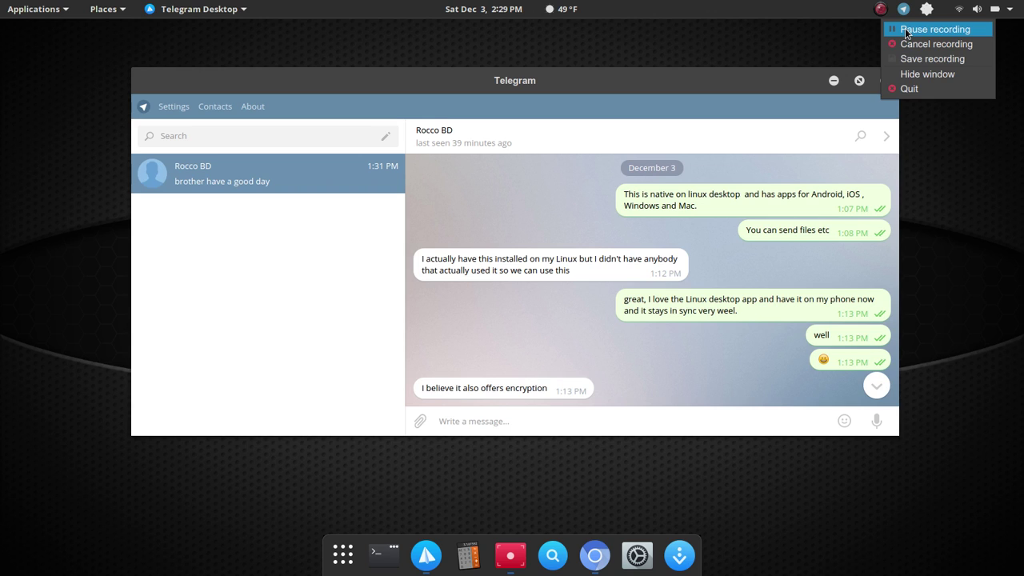
click(906, 32)
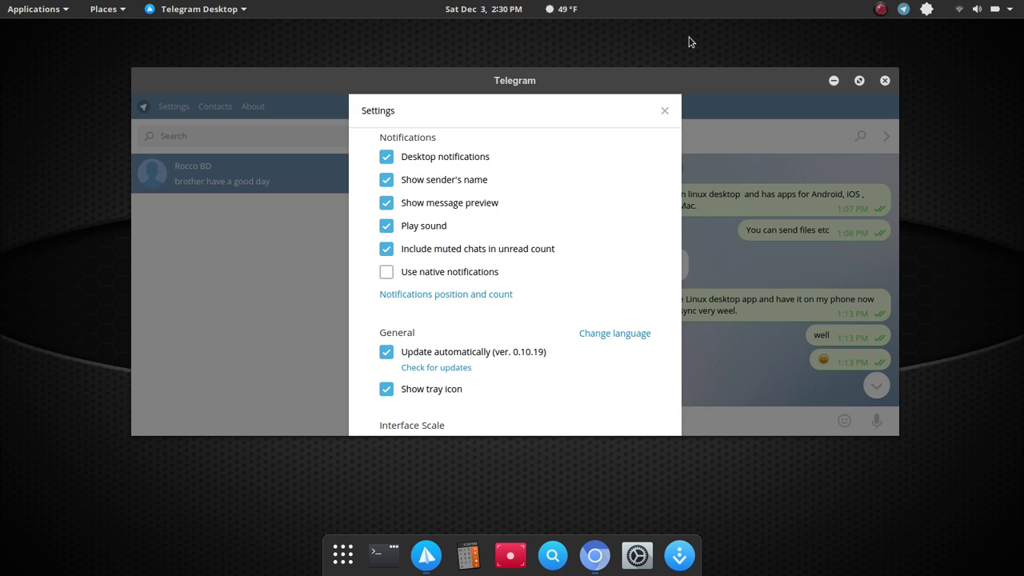
Step: Review the general, interface scale and chat settings, including the list of supported replacement emoji
scroll(556, 248, down, 3)
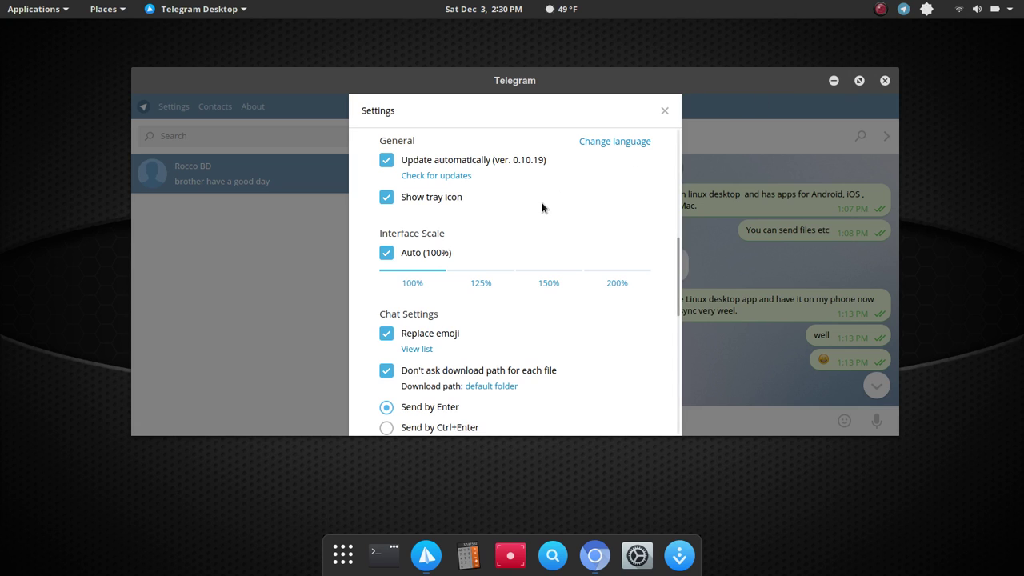
scroll(542, 206, down, 2)
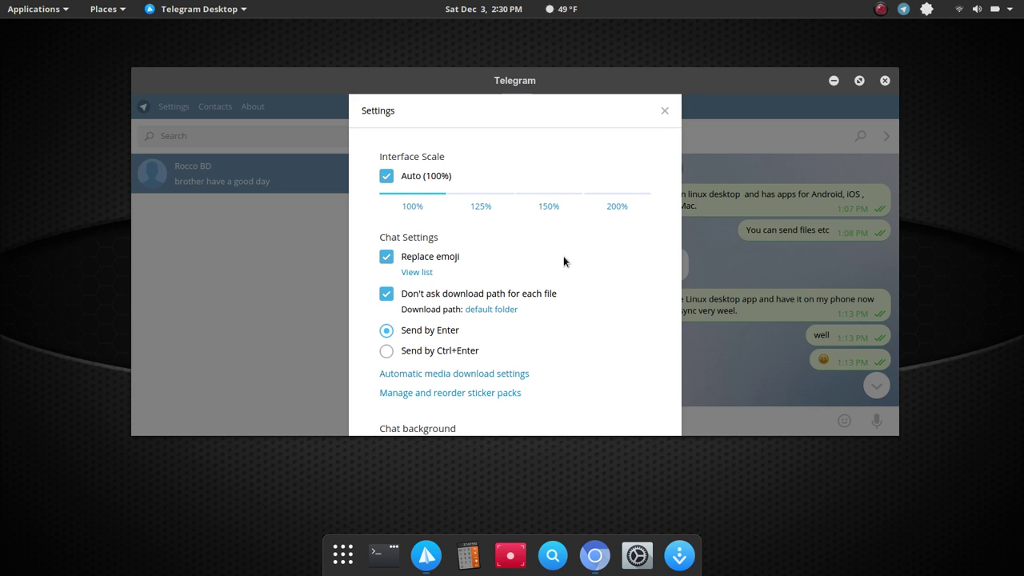
scroll(588, 230, down, 2)
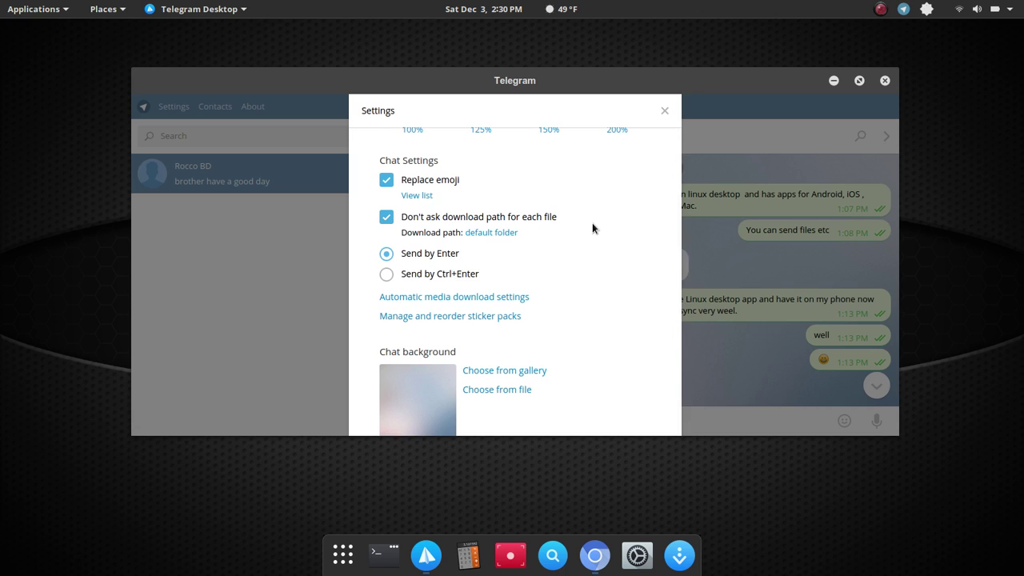
click(424, 195)
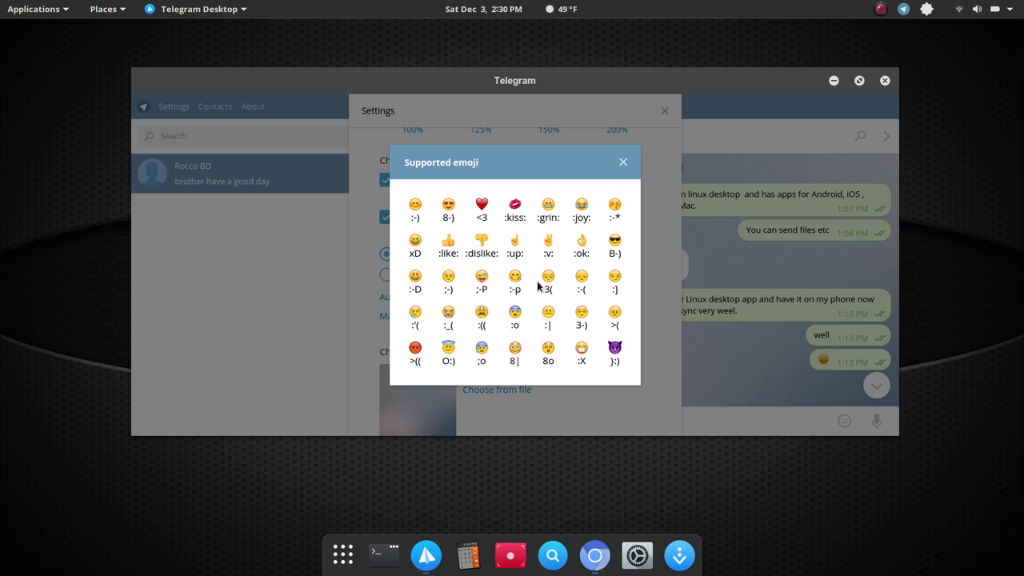
click(623, 163)
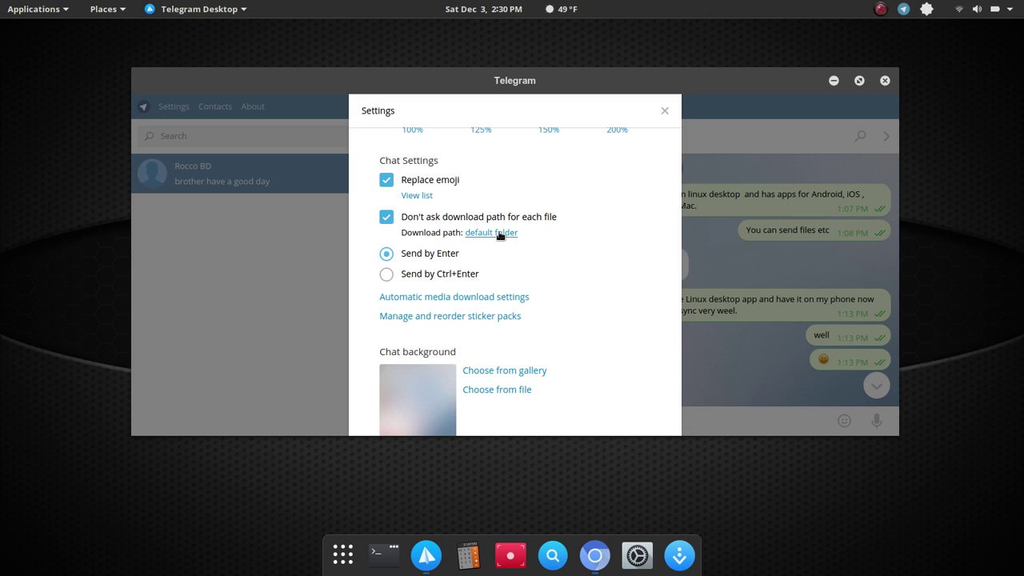
Step: Examine the chat background, privacy and security, and advanced settings, and close the settings
scroll(600, 242, down, 2)
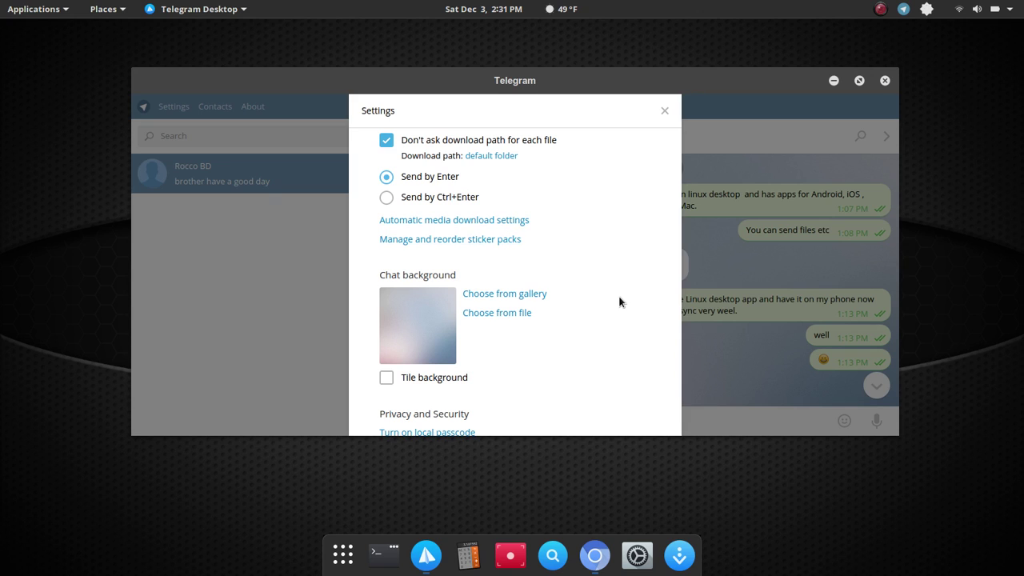
scroll(594, 286, down, 2)
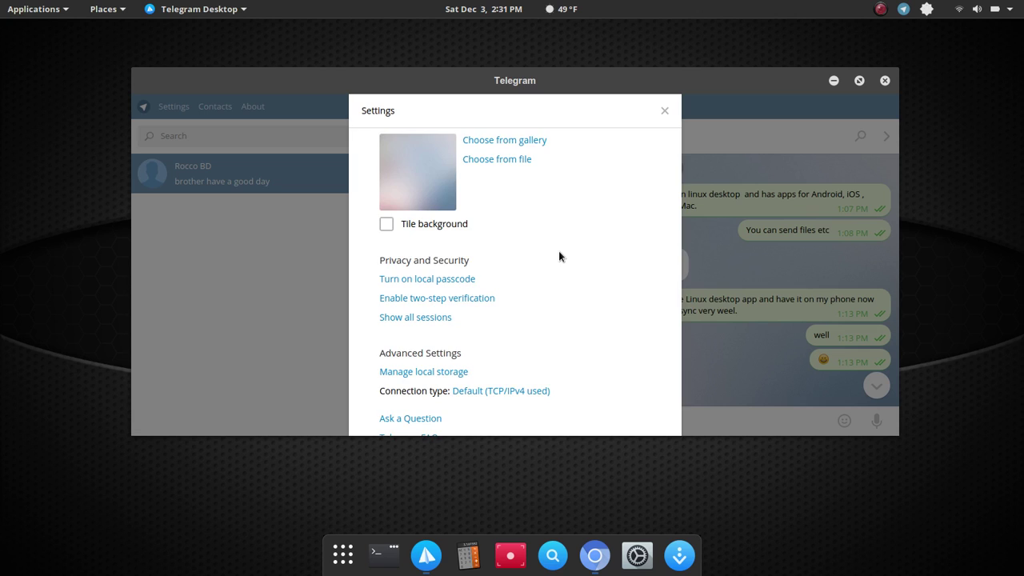
scroll(560, 256, down, 1)
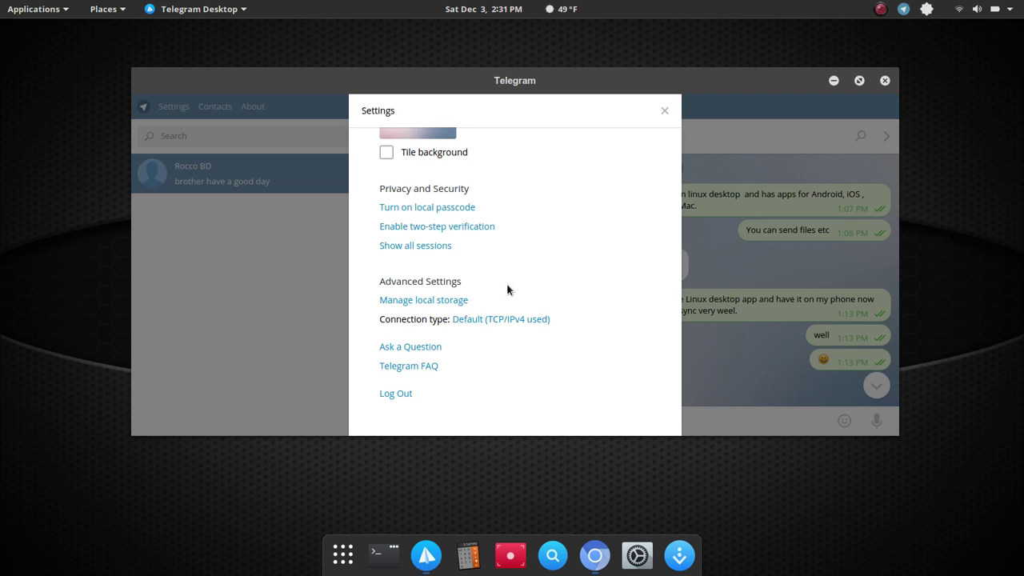
scroll(526, 283, up, 5)
scroll(527, 283, down, 5)
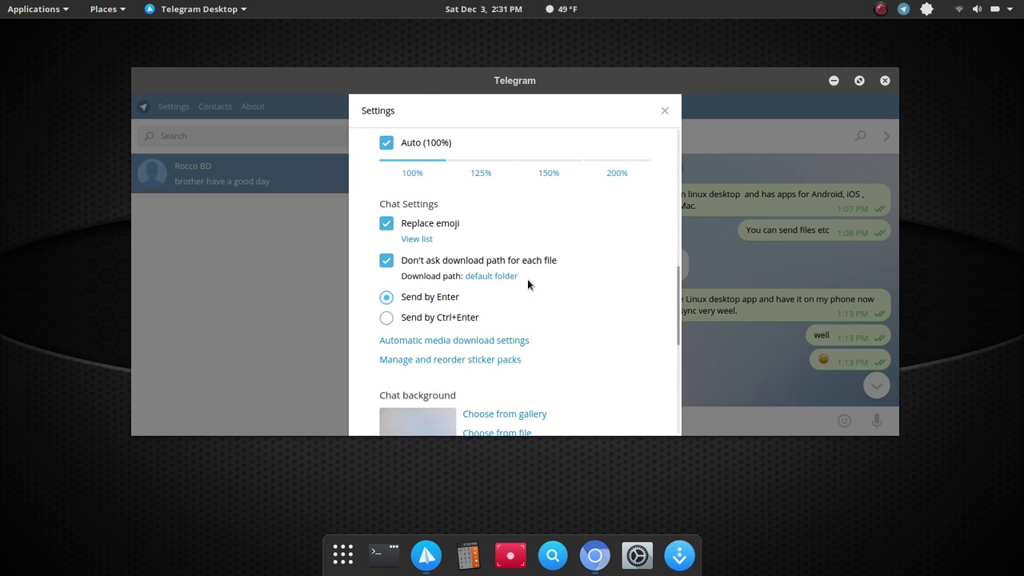
scroll(527, 283, down, 2)
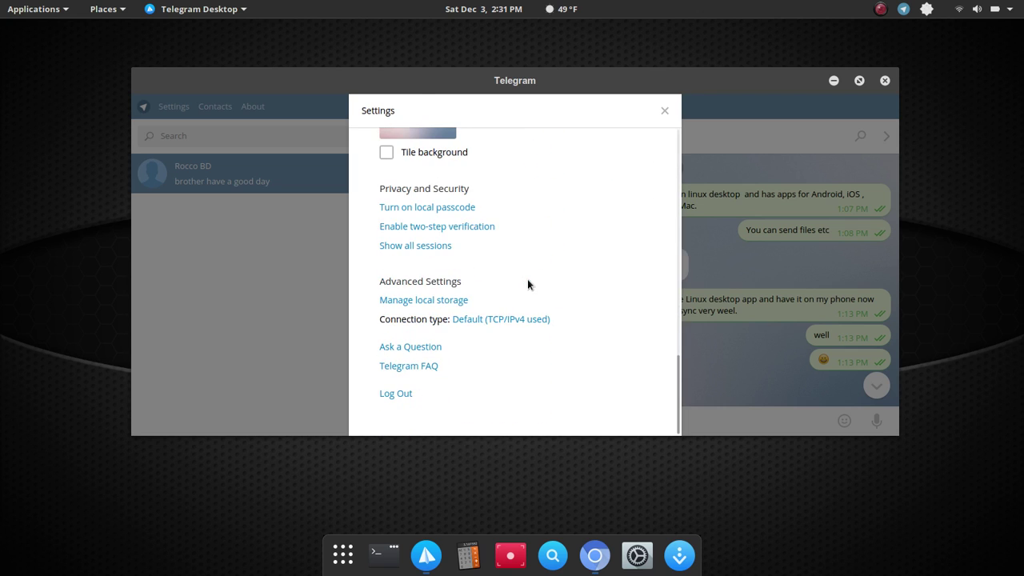
click(665, 111)
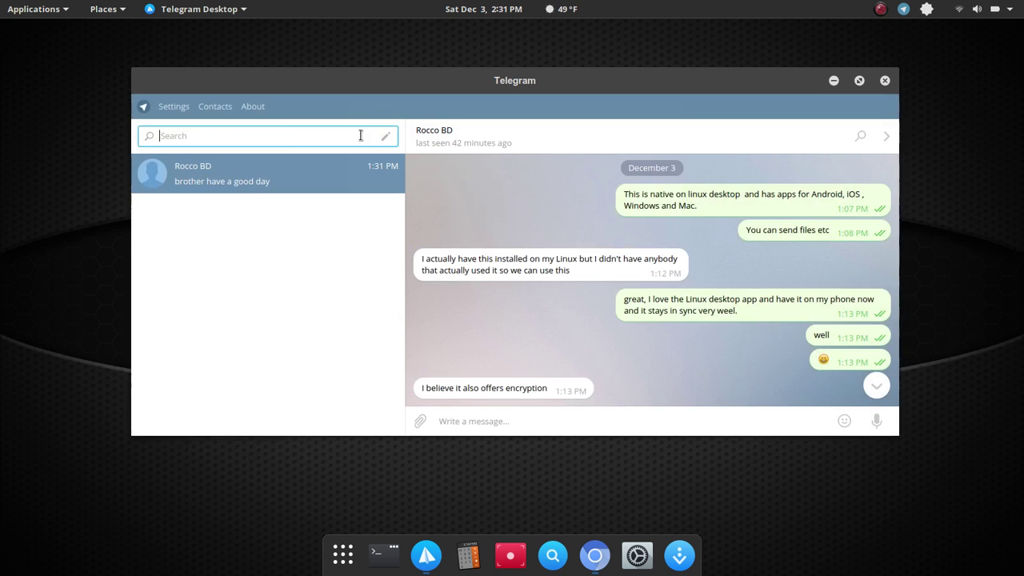
Step: View the version and licence information about Telegram Desktop and close it
click(254, 107)
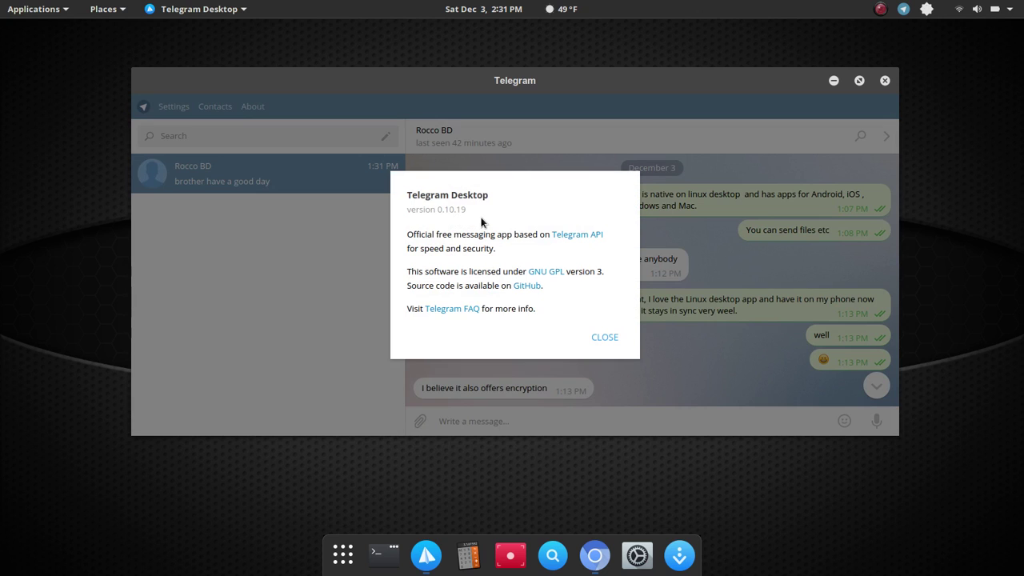
click(605, 339)
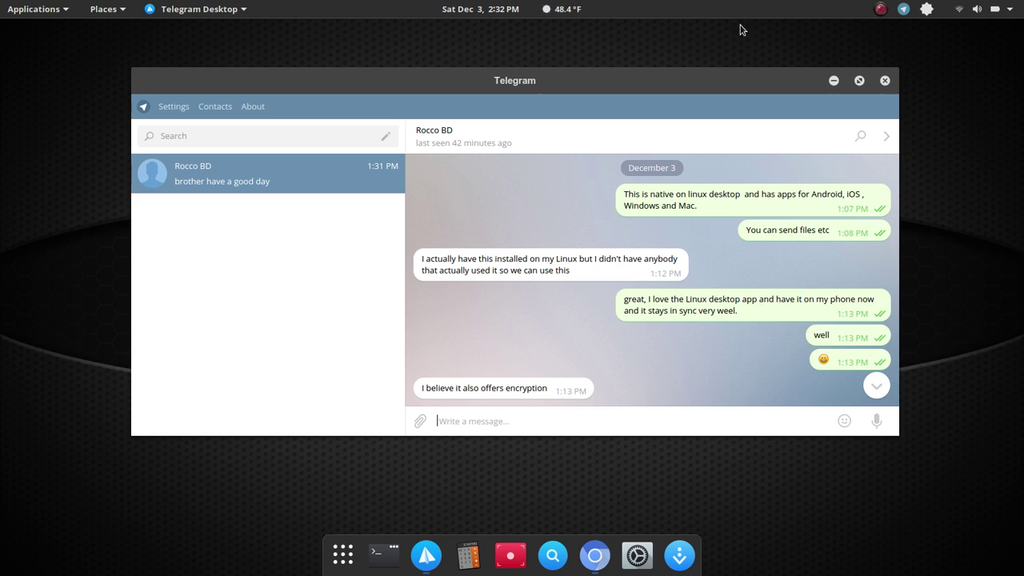
Step: Minimize the Telegram window and show the options of its tray icon
click(904, 12)
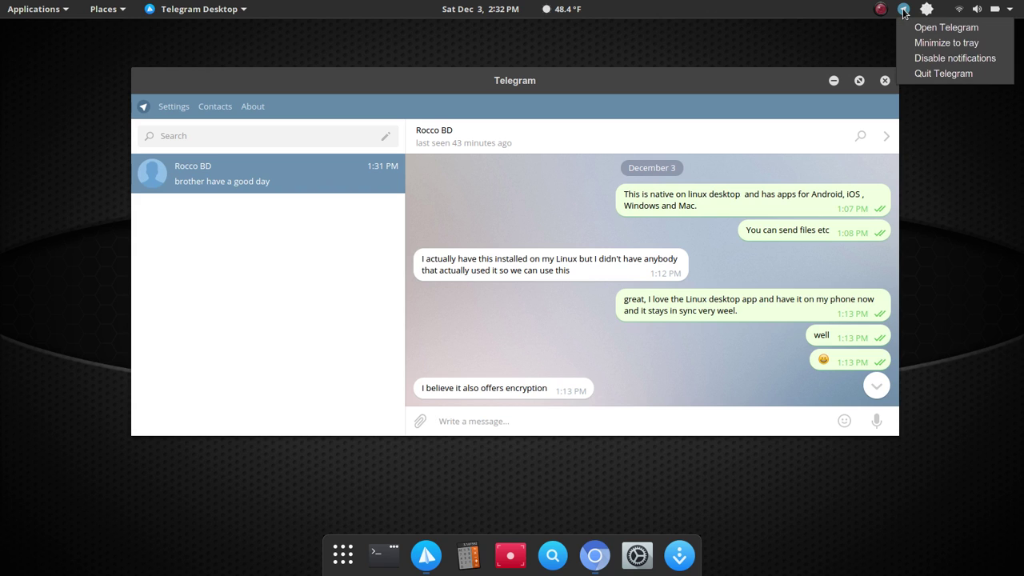
click(834, 81)
click(835, 82)
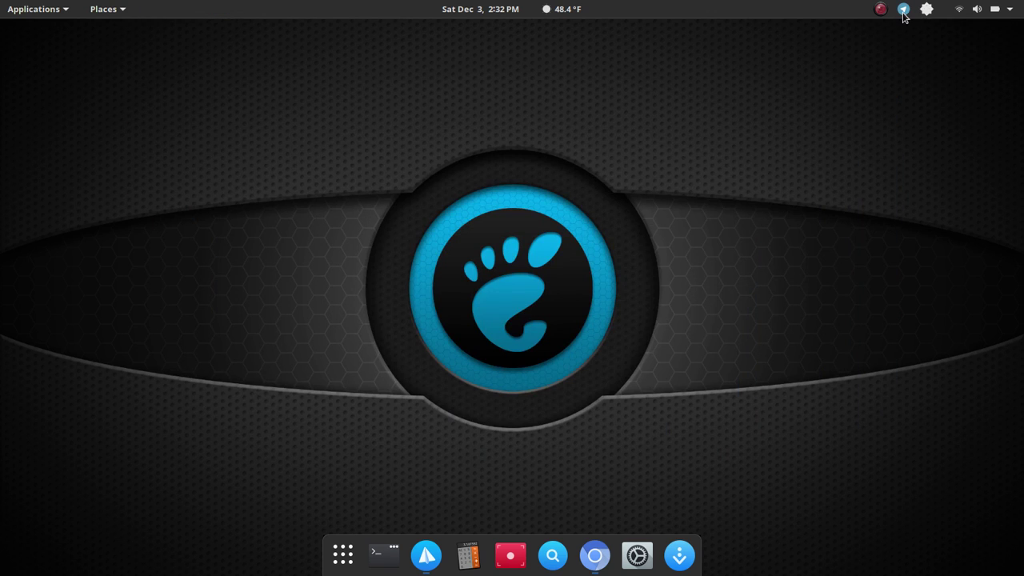
click(904, 11)
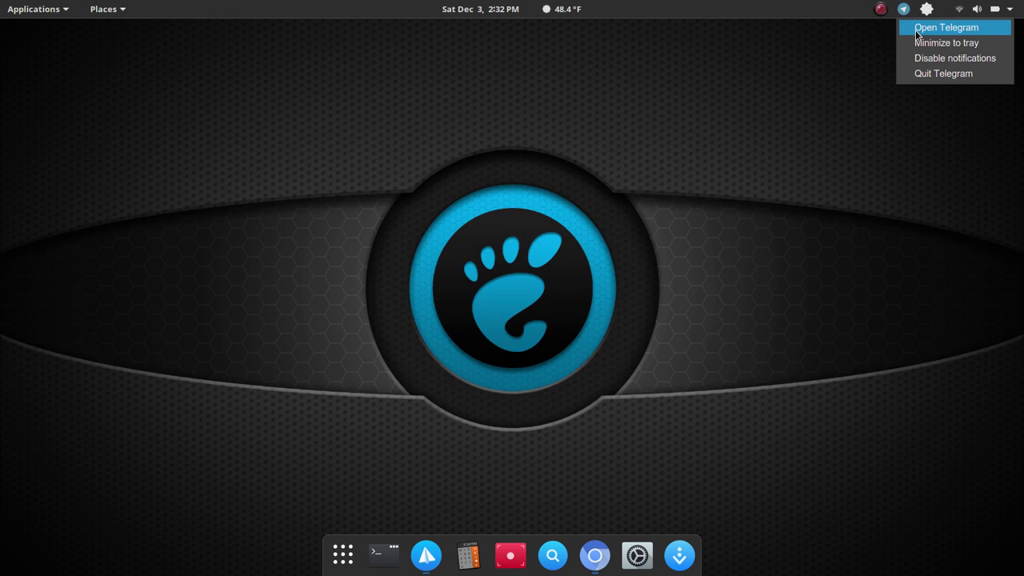